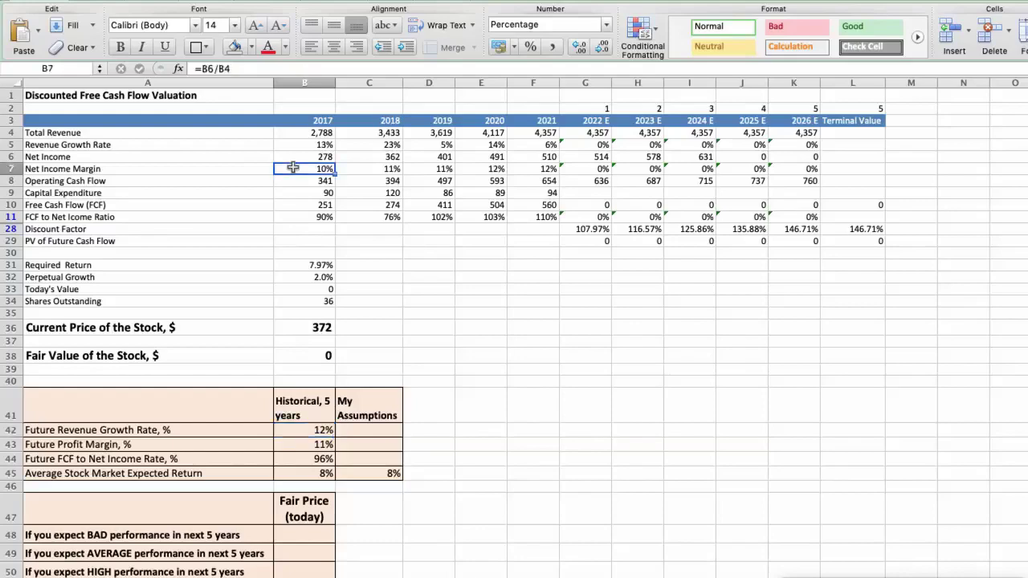
Step: Review the 2017–2021 net income margins and FCF to net income ratios, the historical averages based on them, and the expected market return
key("Right")
key("Right")
key("Right")
key("Right")
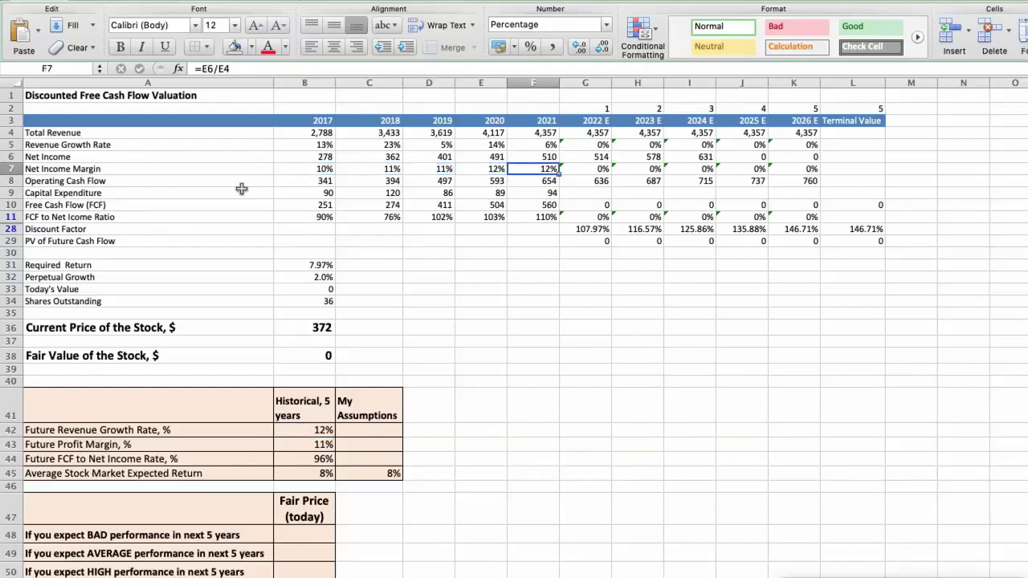
left_click(296, 445)
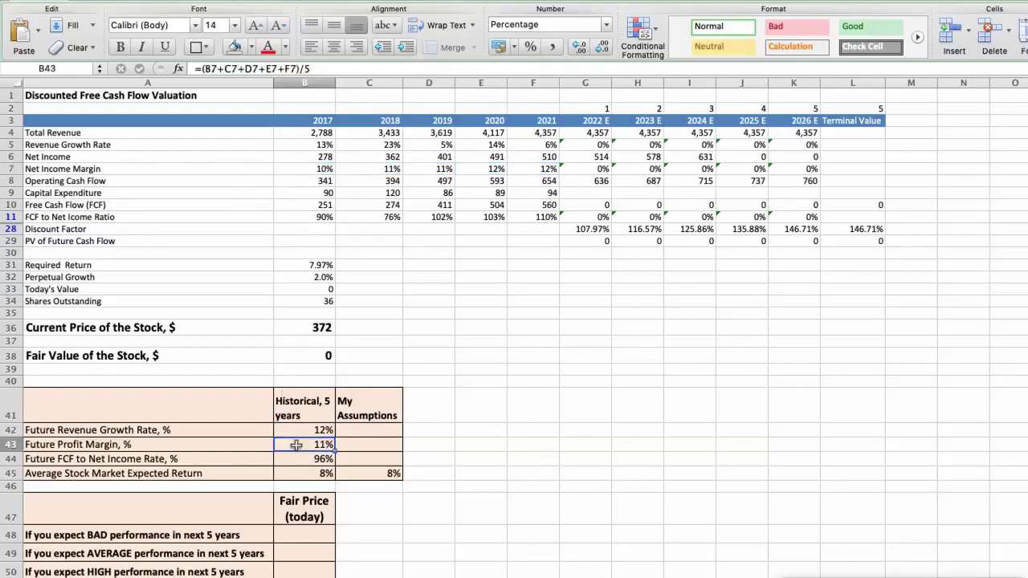
left_click(315, 218)
key("Right")
key("Right")
key("Right")
key("Right")
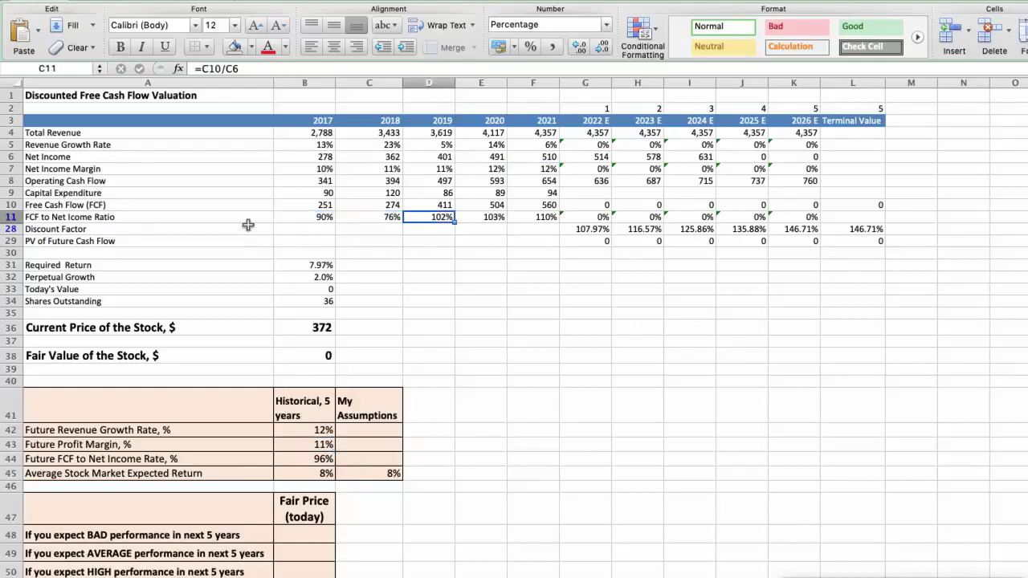
left_click(291, 456)
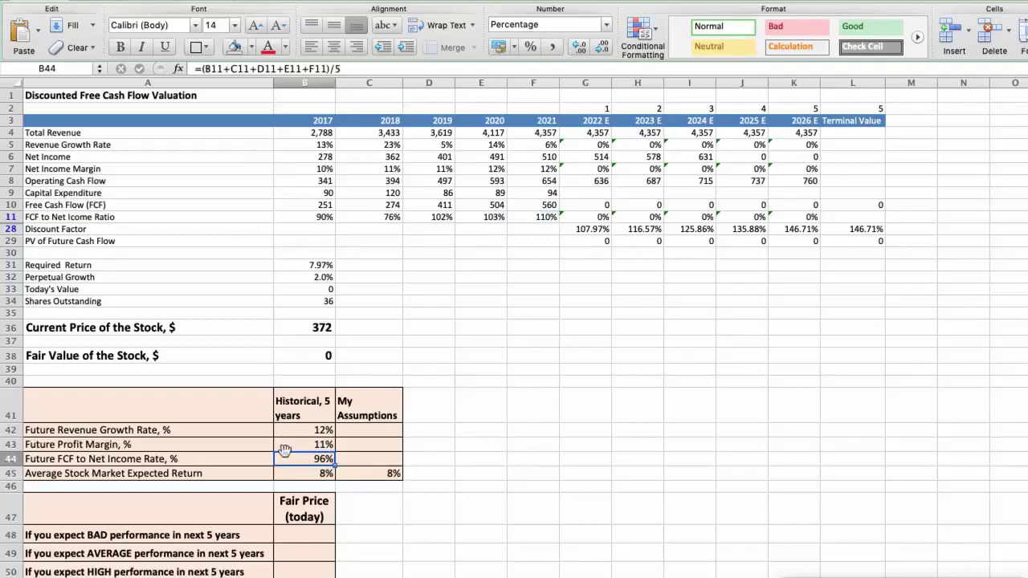
left_click(291, 474)
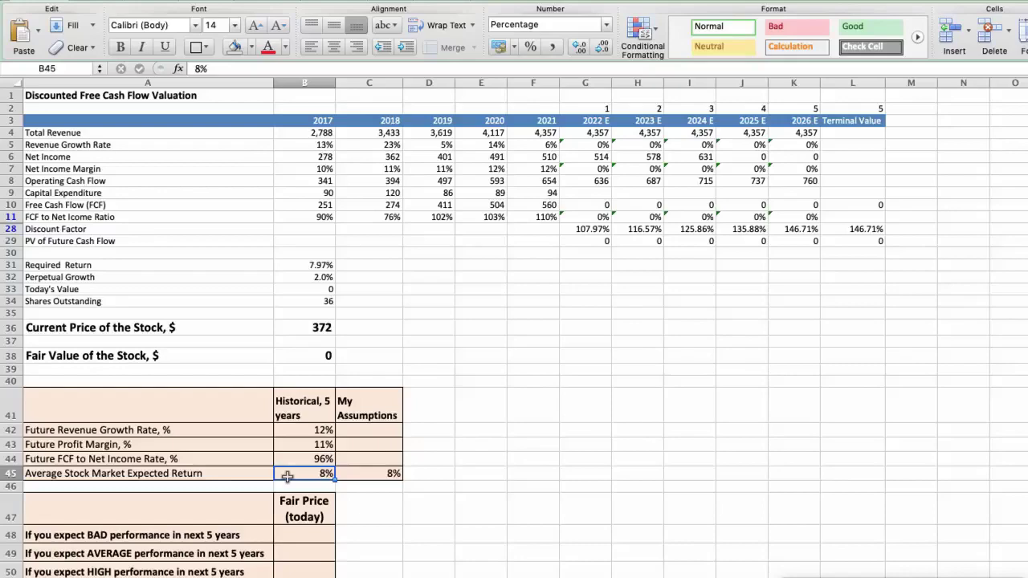
Step: Fill in My Assumptions with 6% future revenue growth, 10% profit margin and 80% FCF to net income rate
left_click(344, 430)
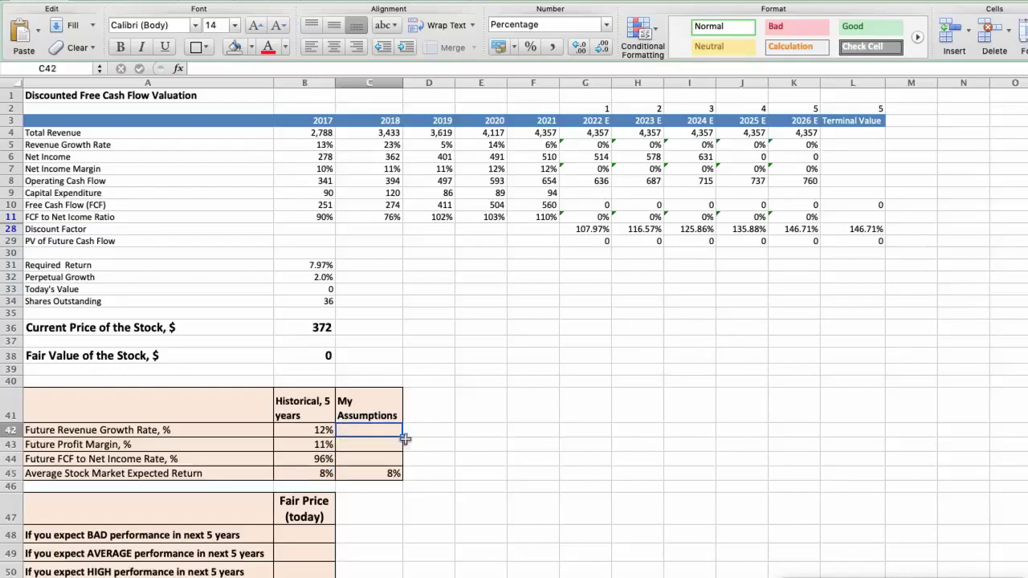
type("6")
key("Return")
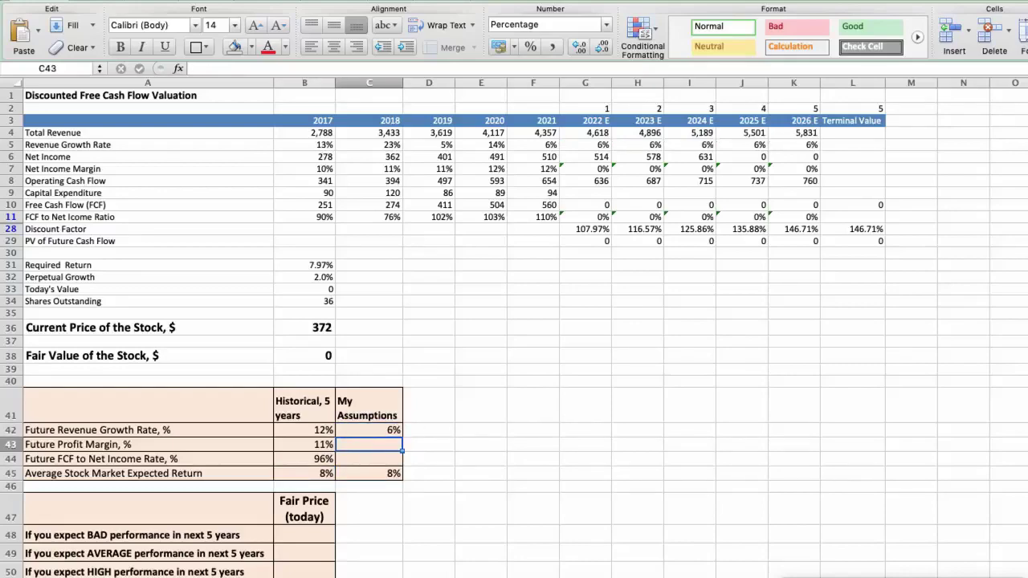
type("10")
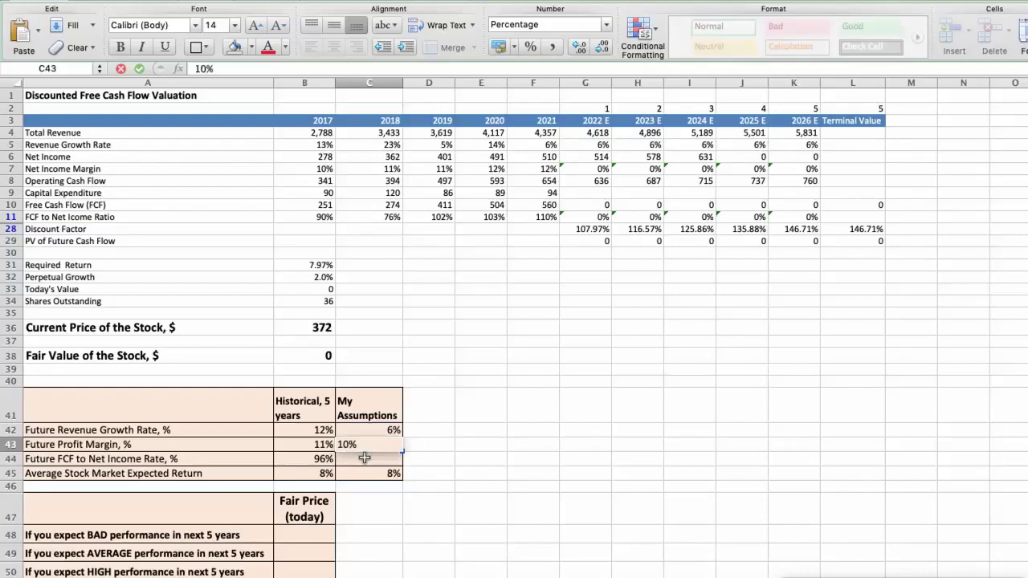
key("Return")
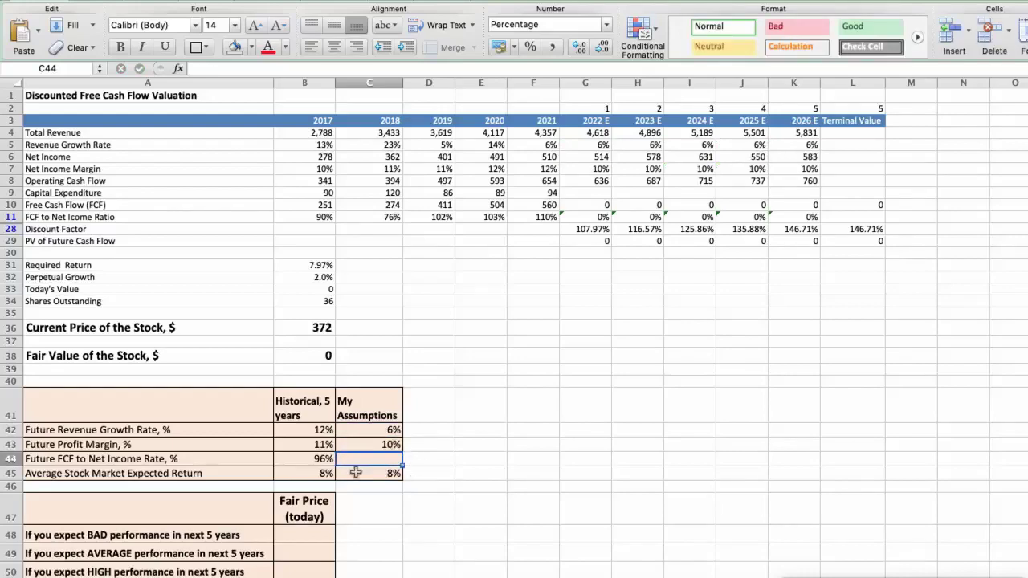
type("80")
key("Return")
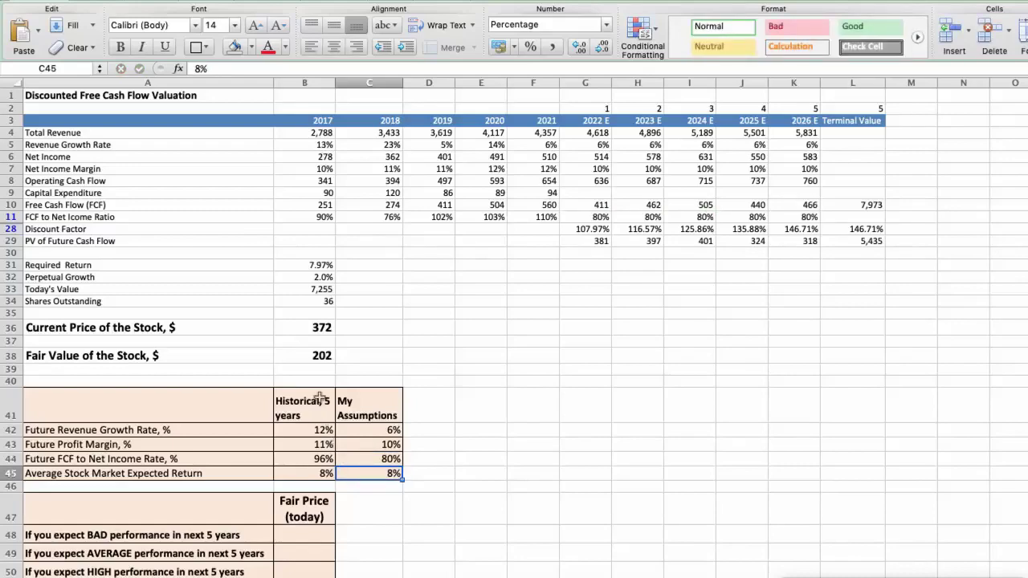
Step: Record the calculated fair value of the stock, 202, as today's fair price for BAD performance
left_click(295, 357)
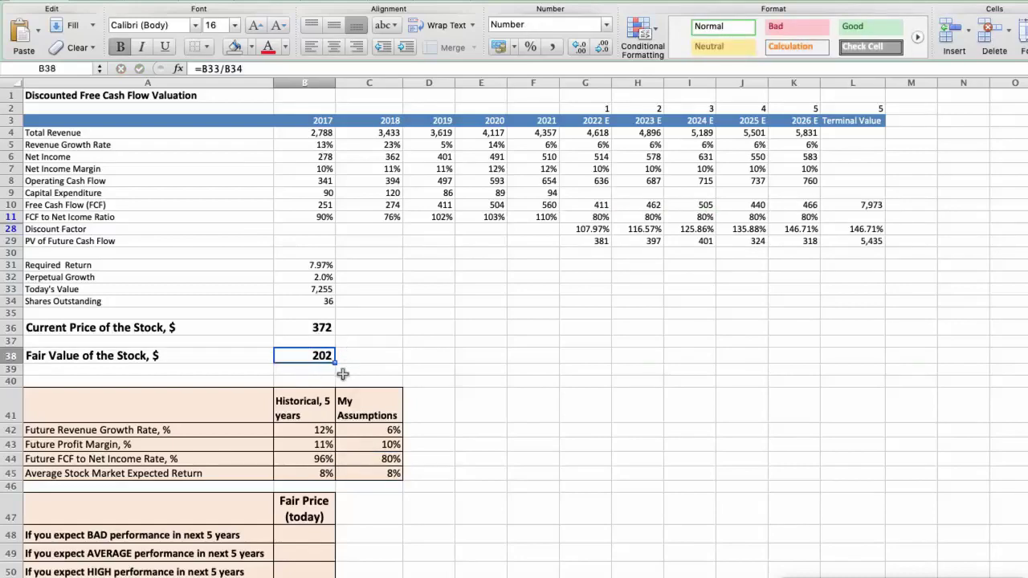
scroll(294, 377, "down", 5)
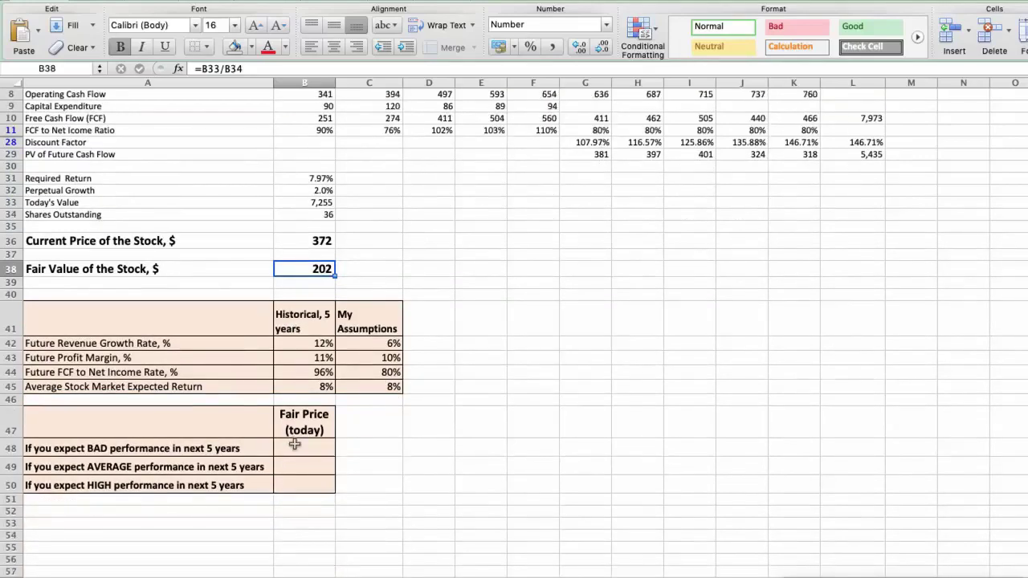
left_click(294, 449)
type("202")
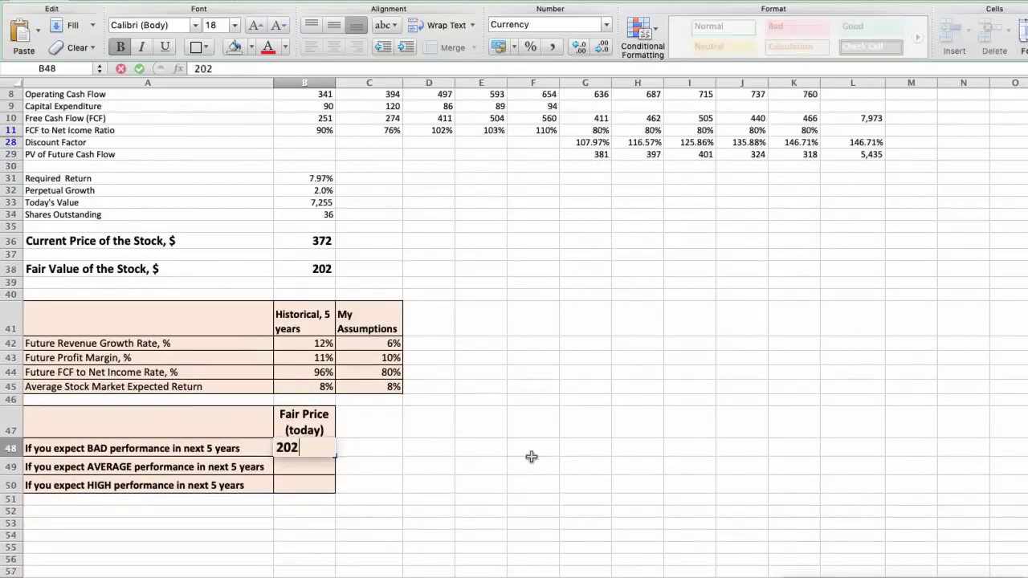
key("Return")
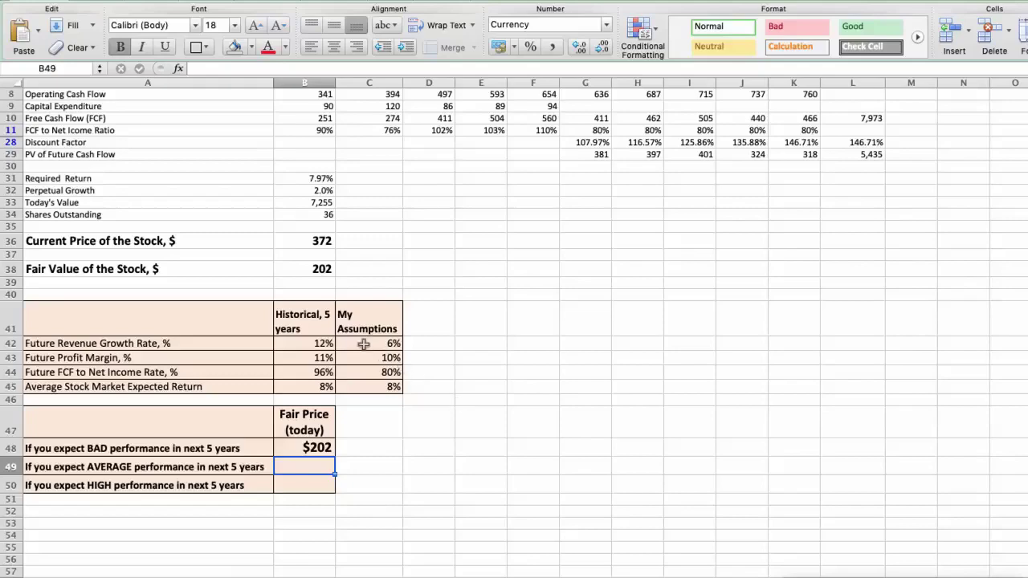
Step: Change My Assumptions to 7% revenue growth, 11% profit margin and 90% FCF to net income rate
left_click(363, 342)
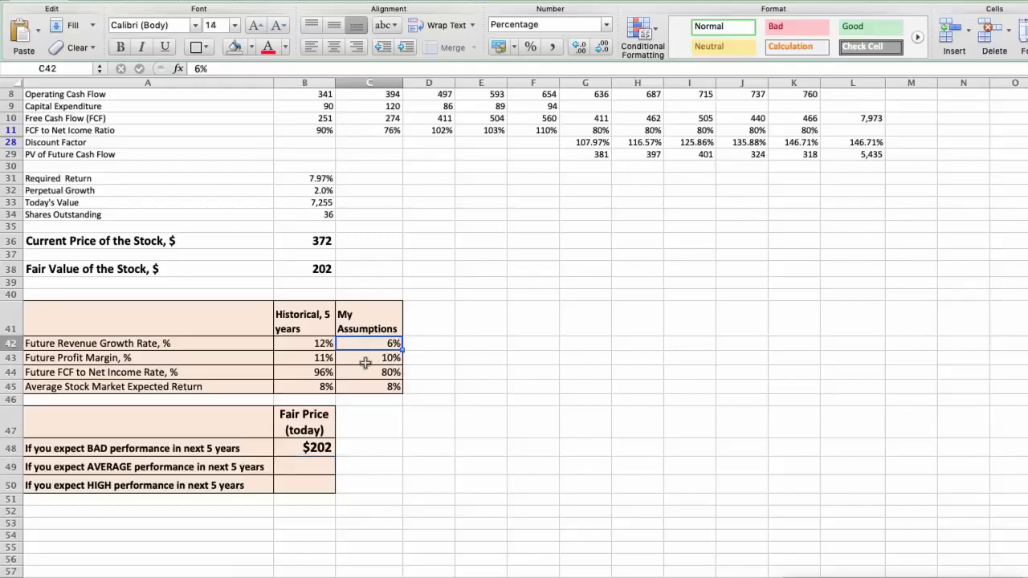
type("7")
key("Return")
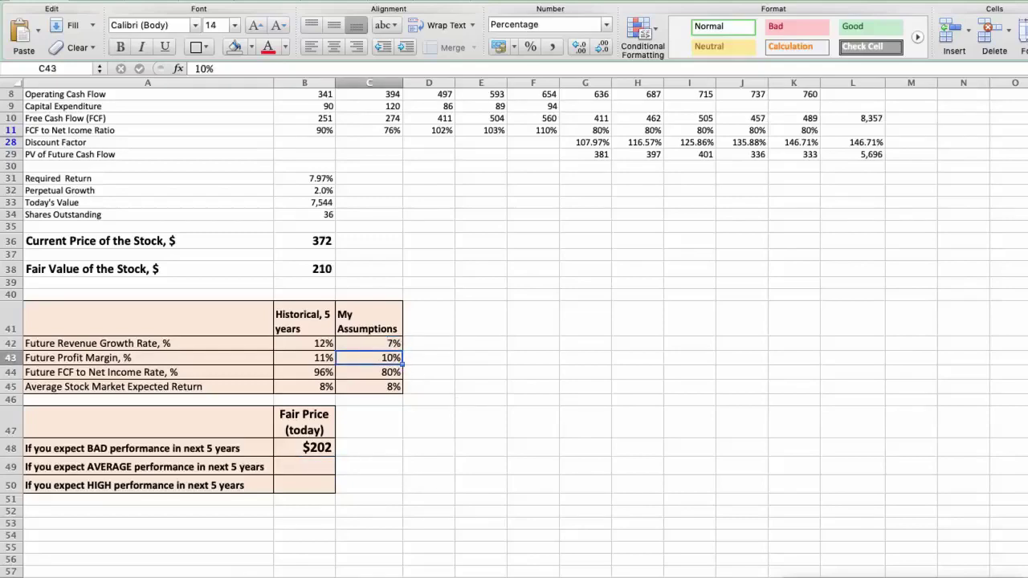
type("11")
double_click(366, 372)
key("Escape")
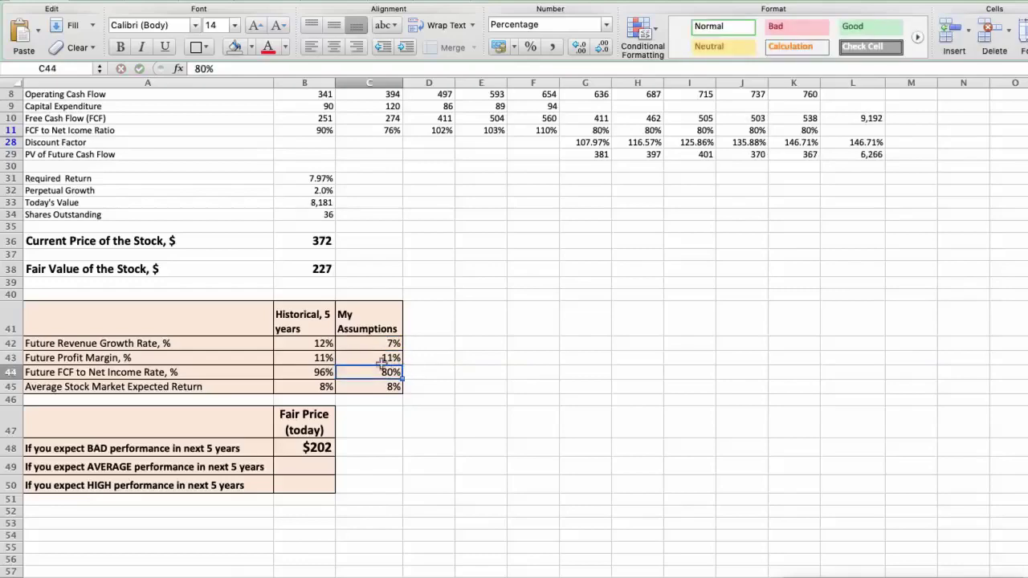
type("90")
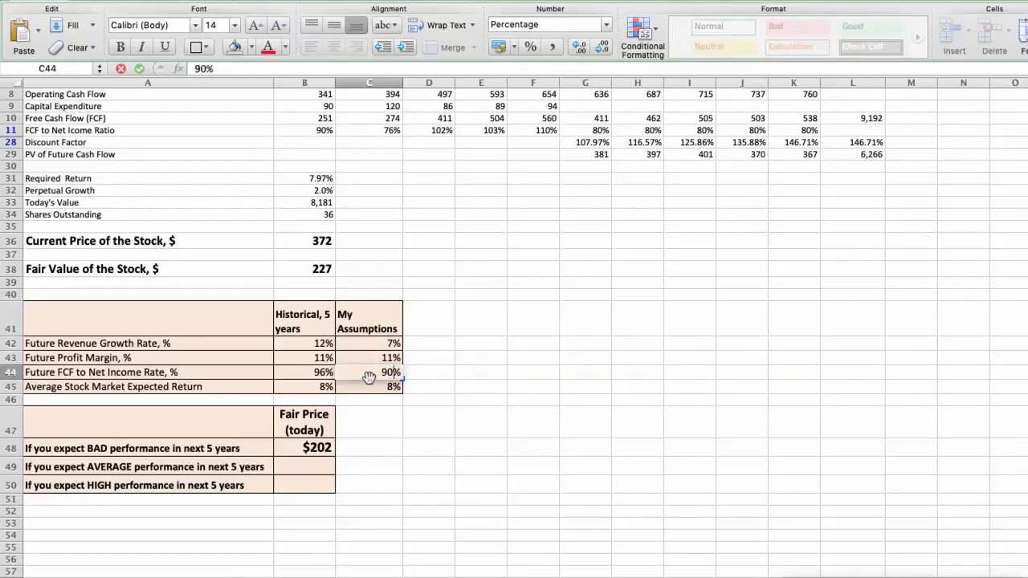
key("Return")
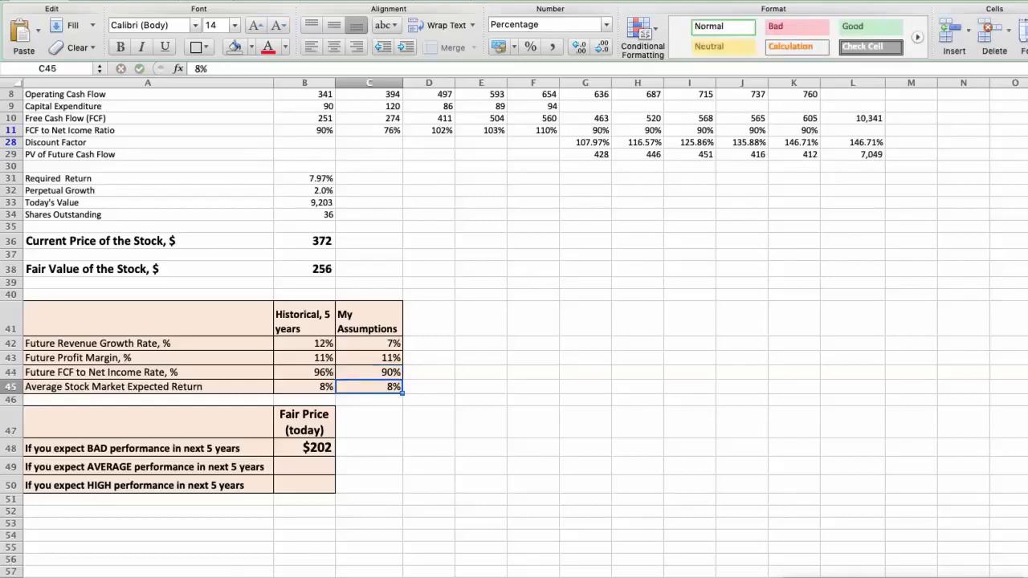
Step: Record the recalculated fair value of the stock, 256, as today's fair price for AVERAGE performance
left_click(301, 272)
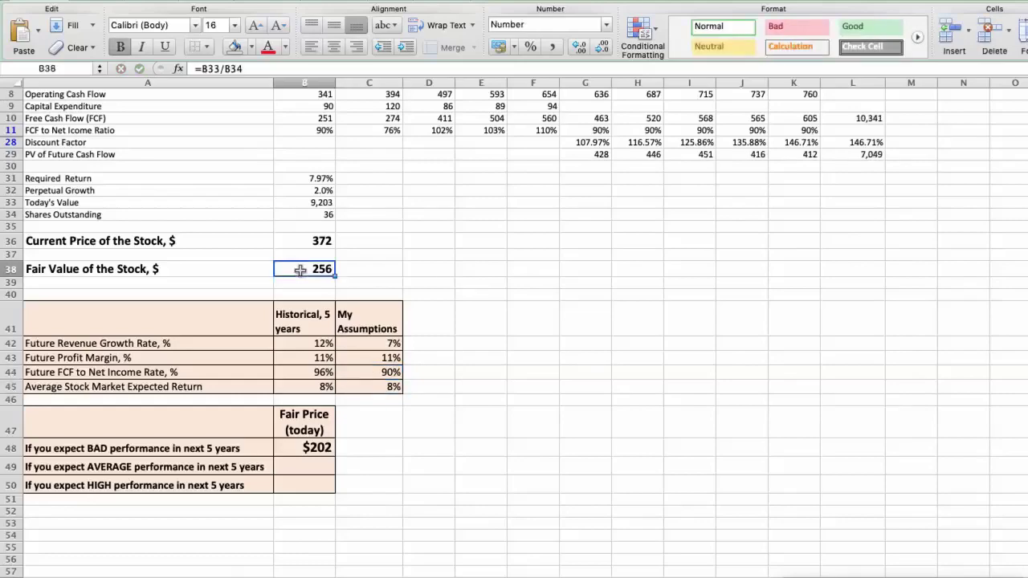
left_click(302, 466)
type("256")
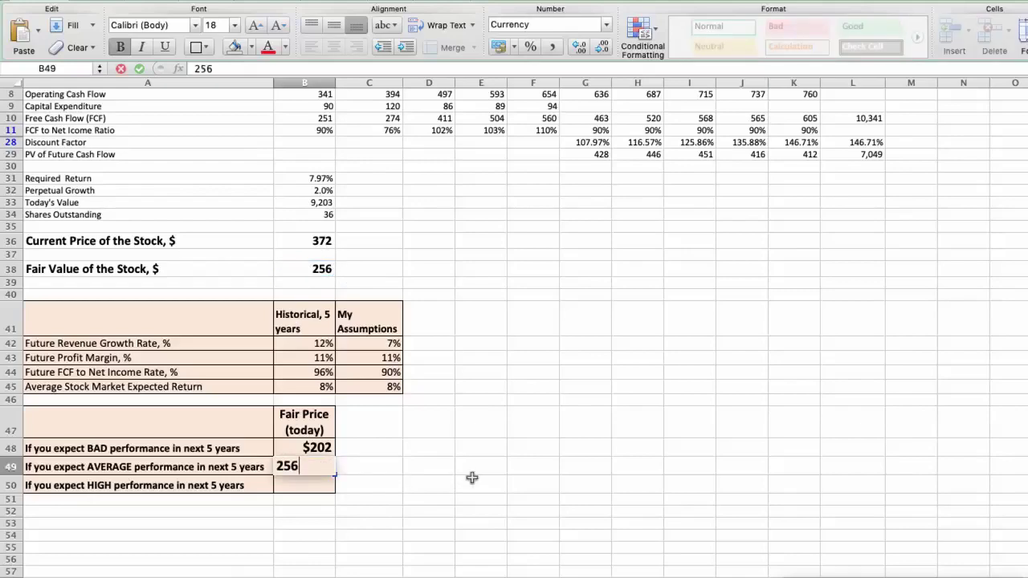
key("Return")
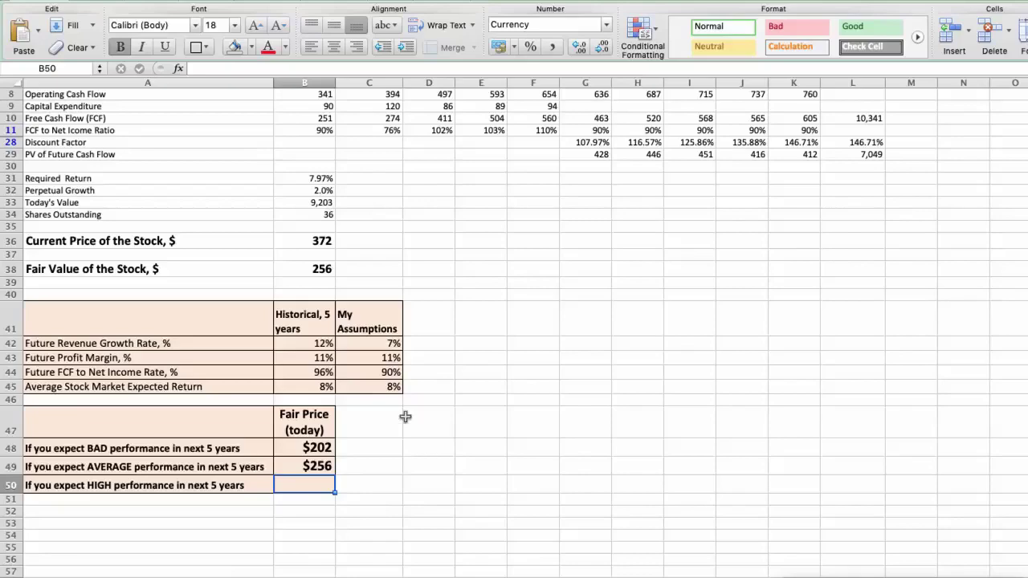
Step: Change My Assumptions to 8% revenue growth, 12% profit margin and 100% FCF to net income rate
left_click(359, 345)
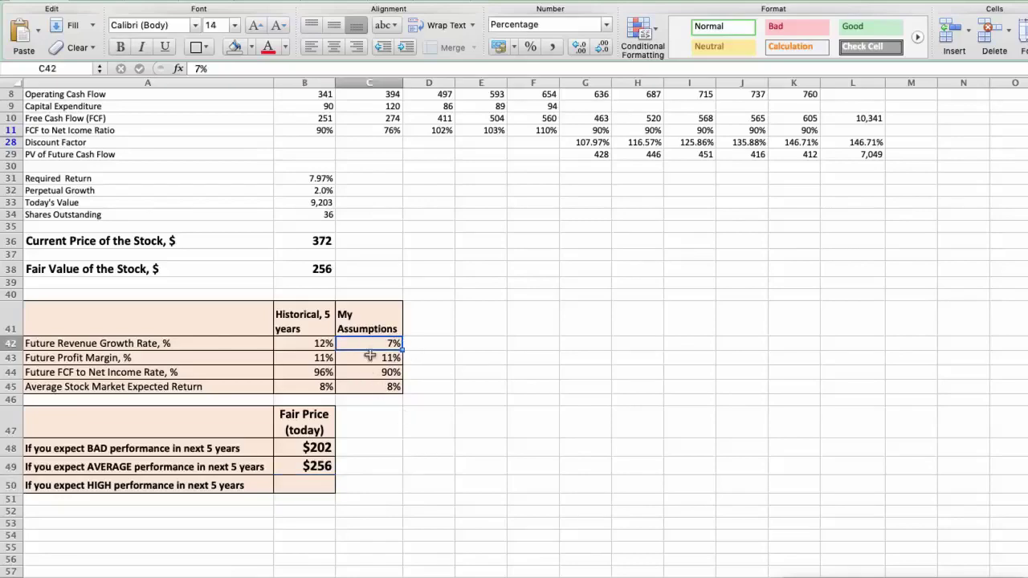
type("8")
key("Return")
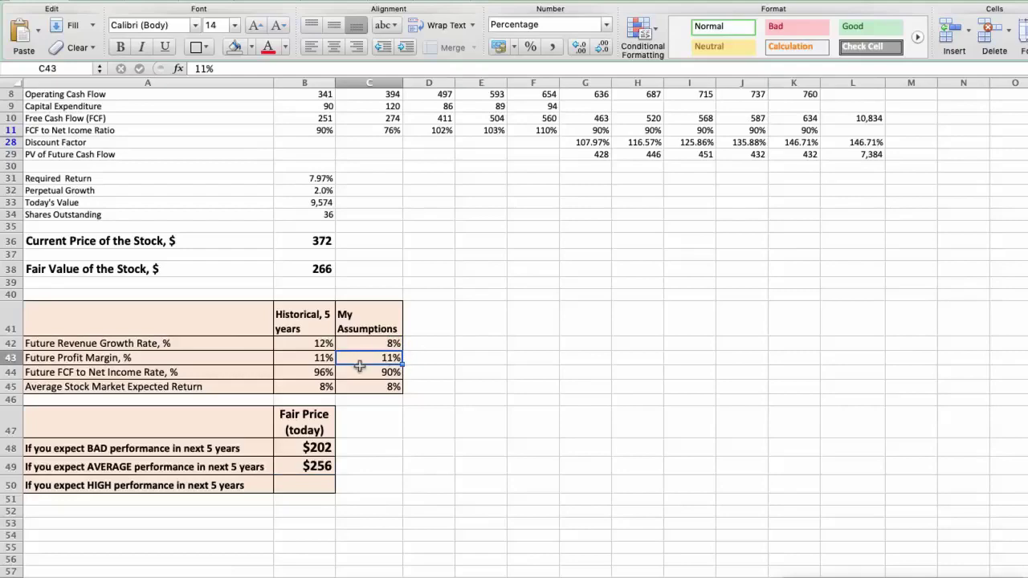
type("12")
key("Return")
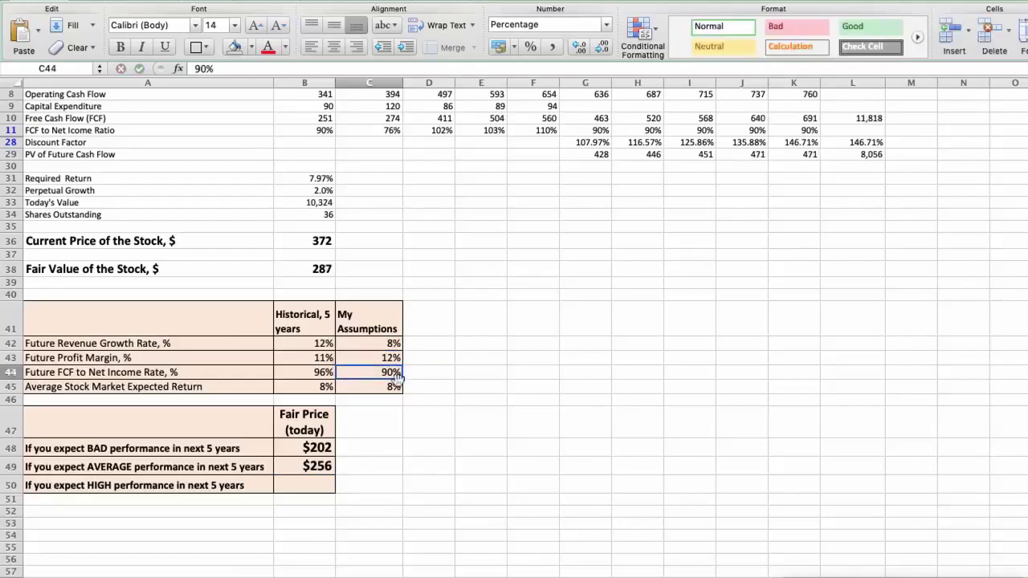
type("100")
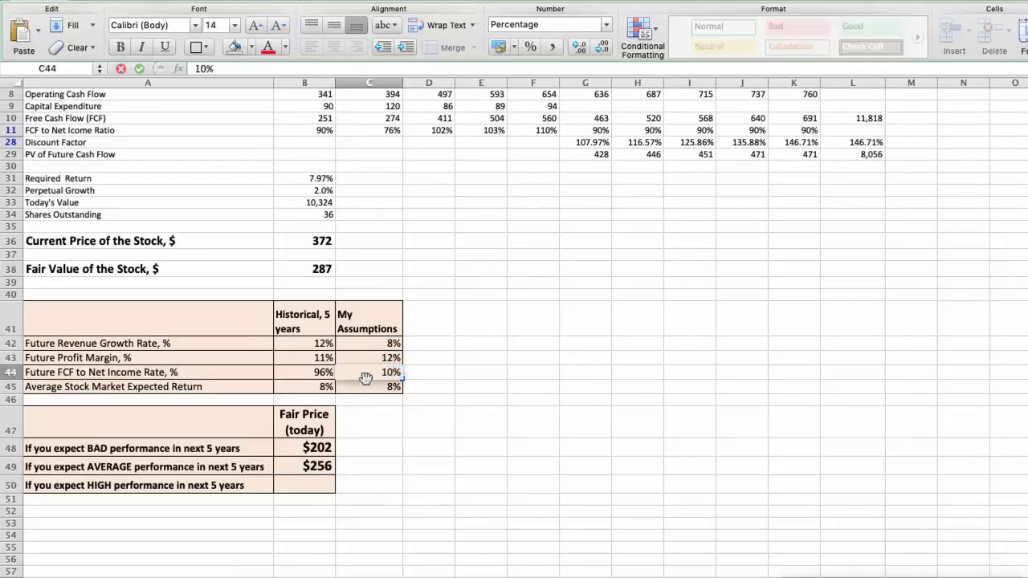
key("Return")
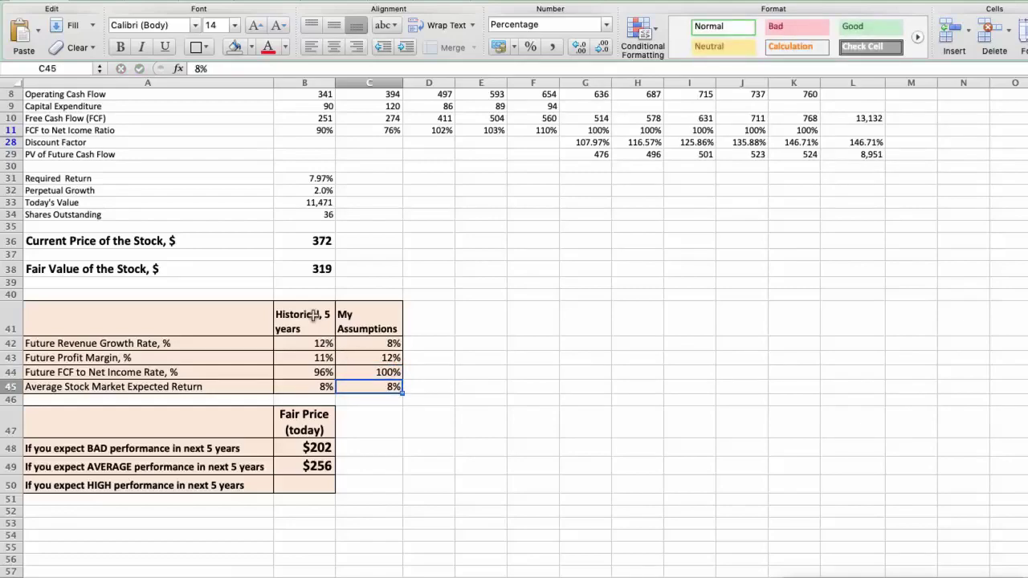
Step: Record the recalculated fair value of the stock, 319, as today's fair price for HIGH performance
left_click(296, 267)
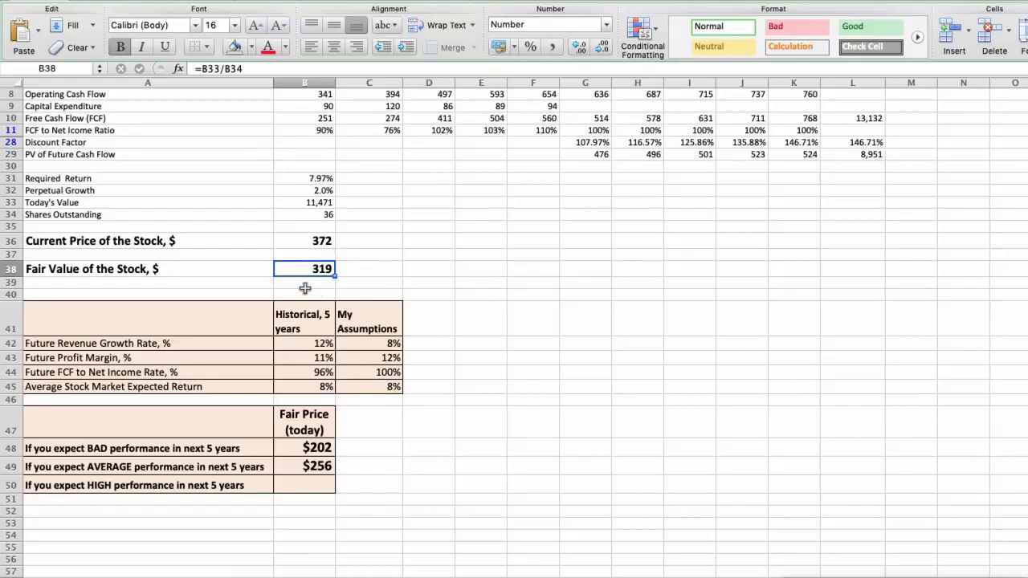
left_click(303, 486)
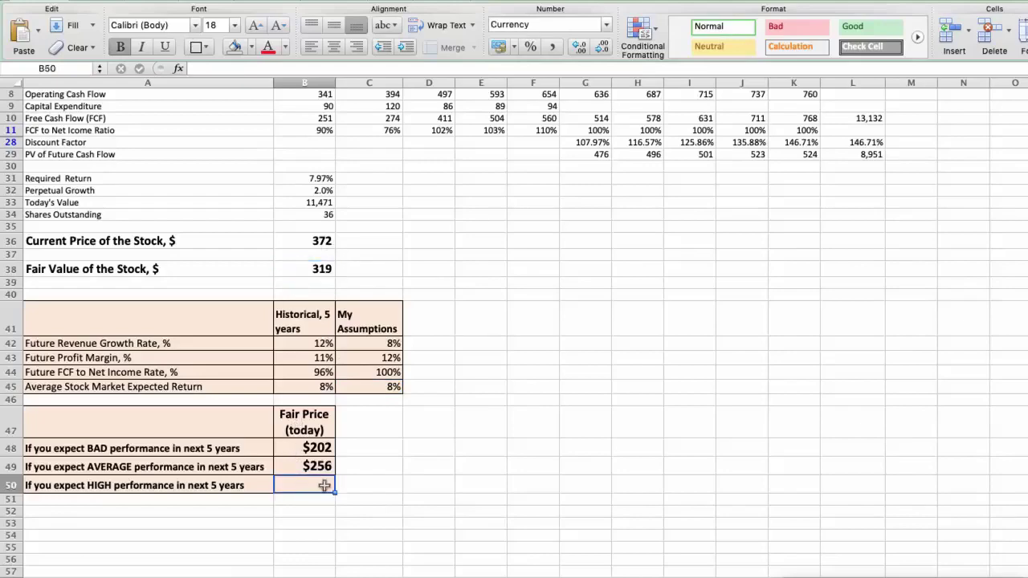
type("319")
key("Return")
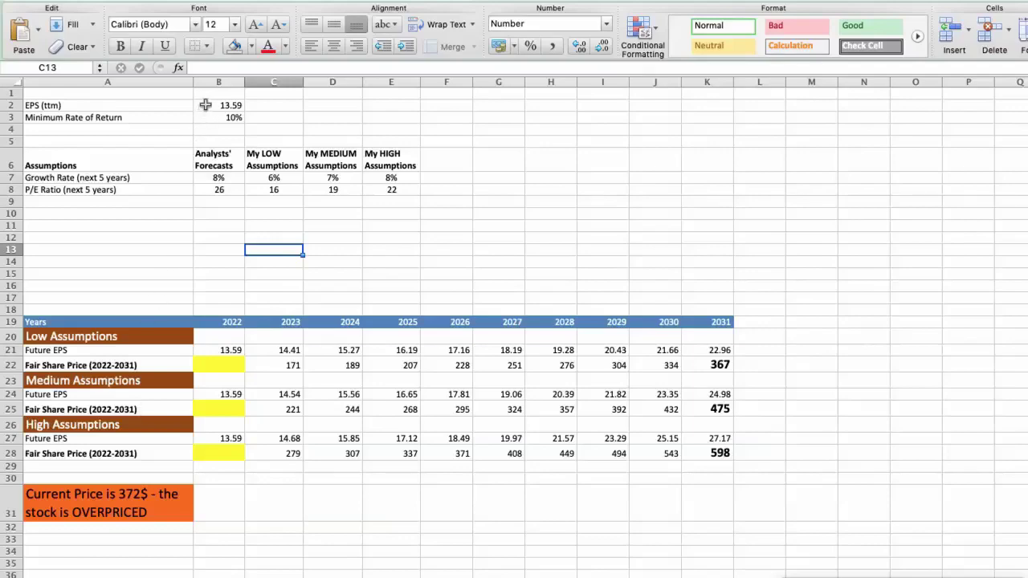
Step: On the EPS valuation sheet, examine the EPS, minimum rate of return, analysts' forecasts, and low, medium and high growth and P/E assumptions
left_click(206, 105)
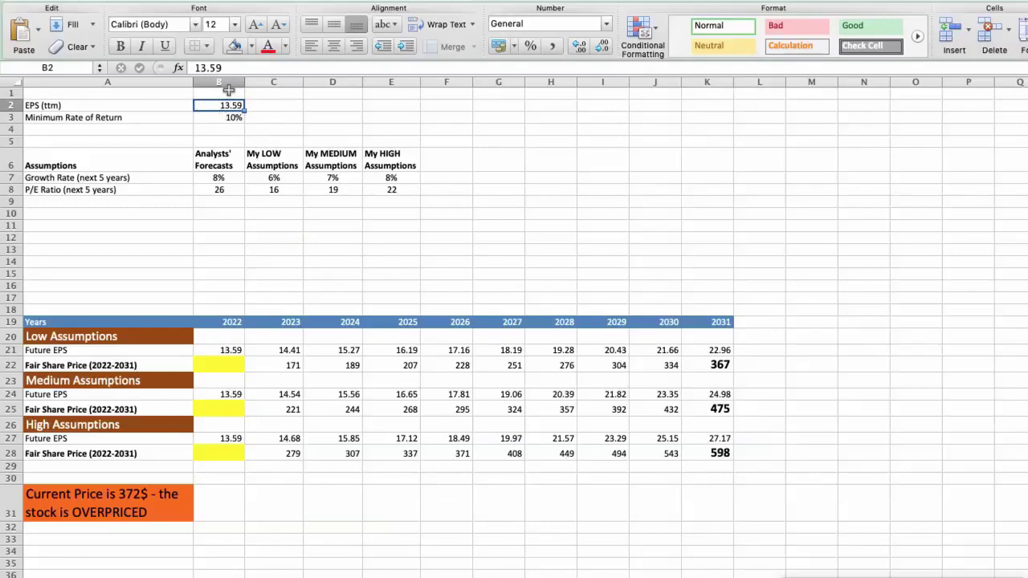
left_click(202, 115)
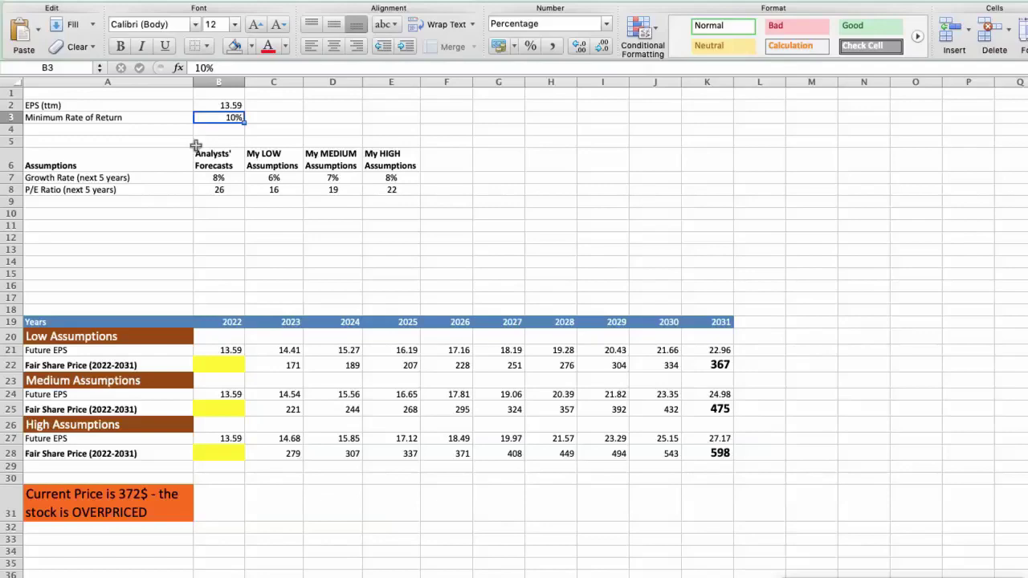
left_click(215, 179)
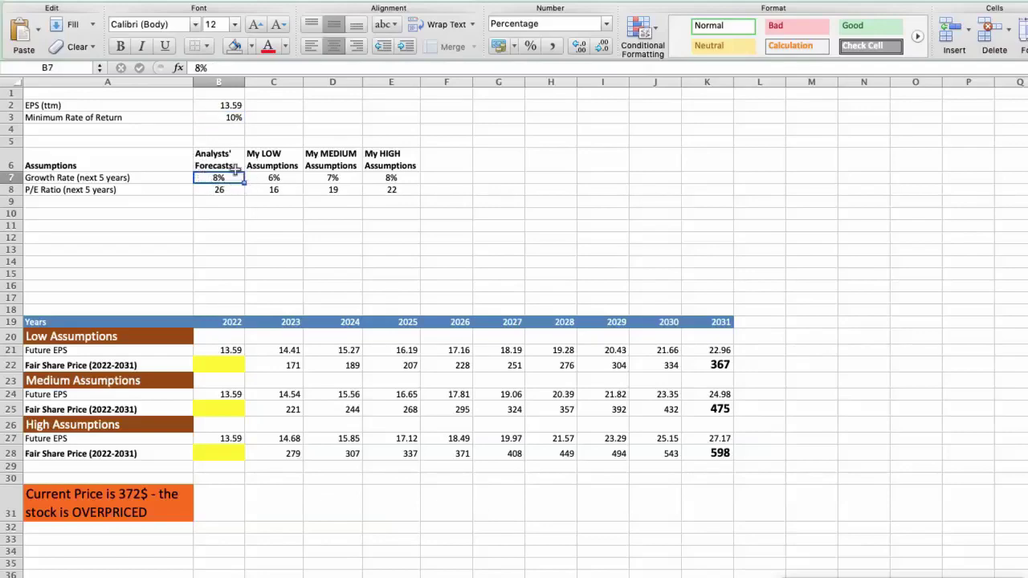
left_click(204, 190)
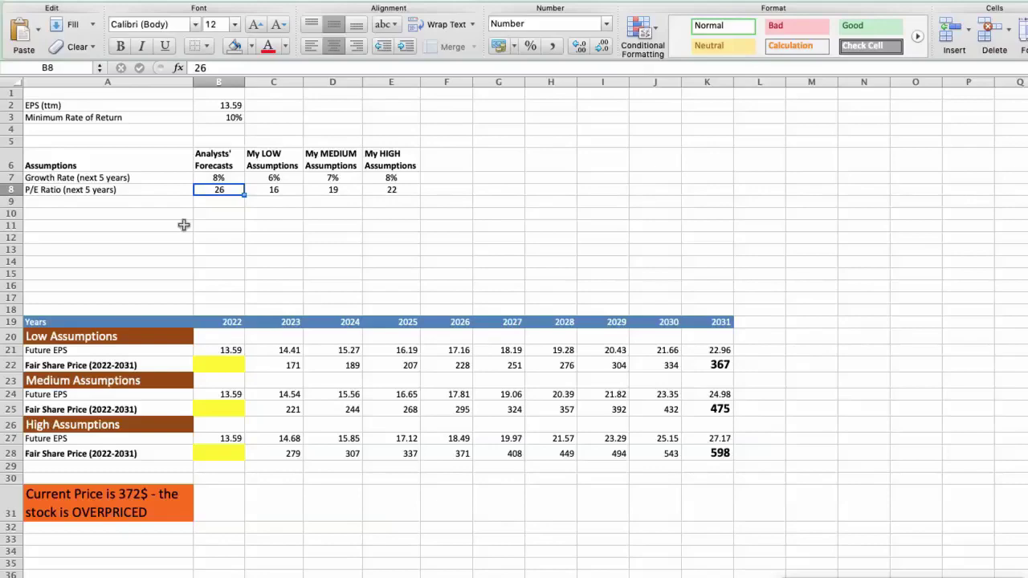
left_click(253, 178)
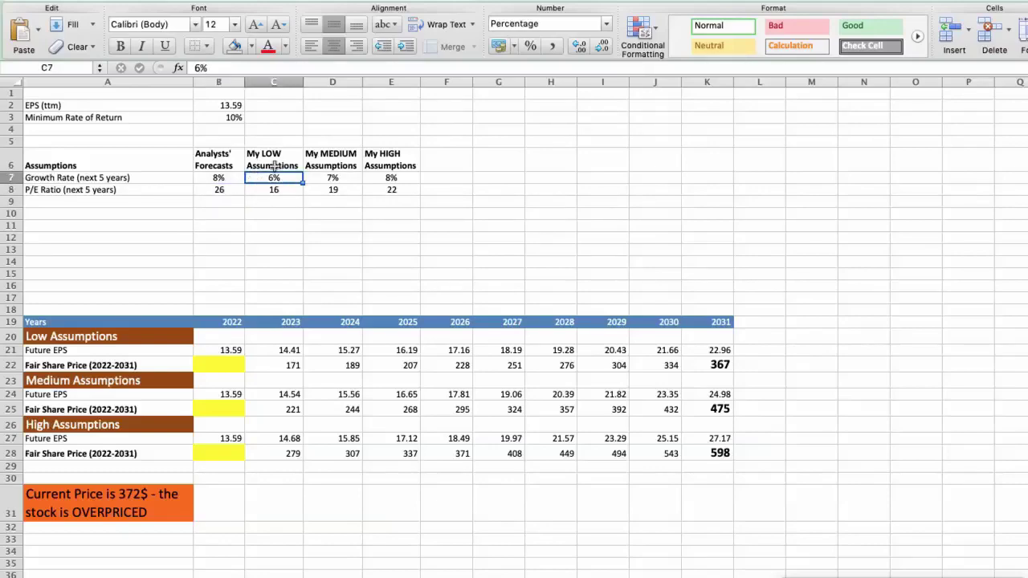
left_click(257, 189)
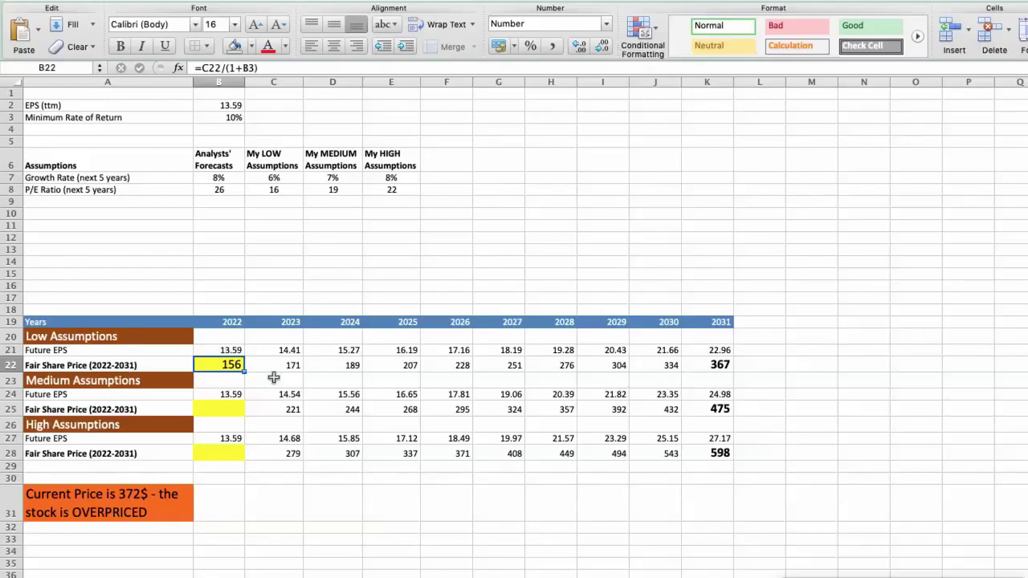
left_click(314, 177)
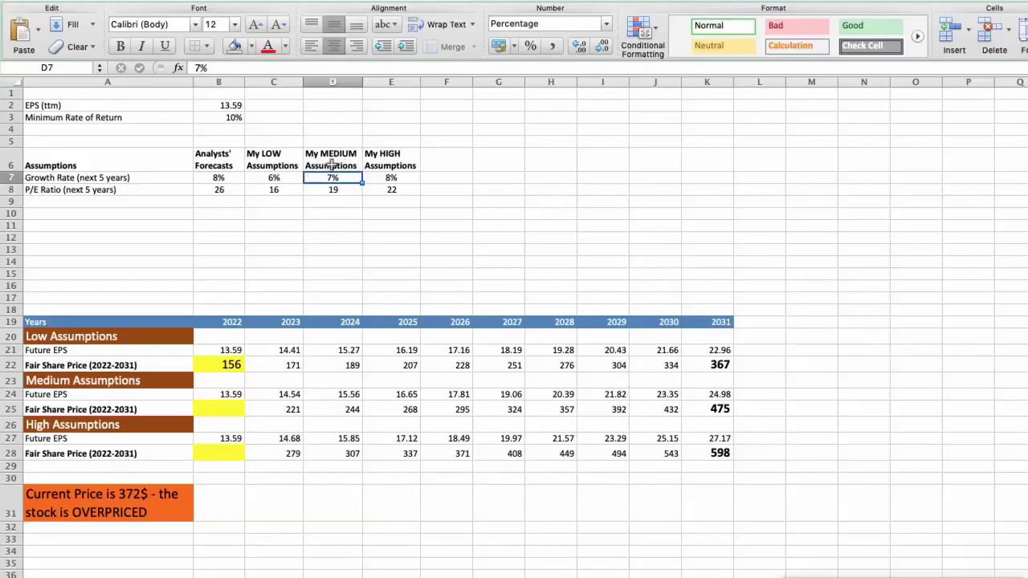
left_click(313, 189)
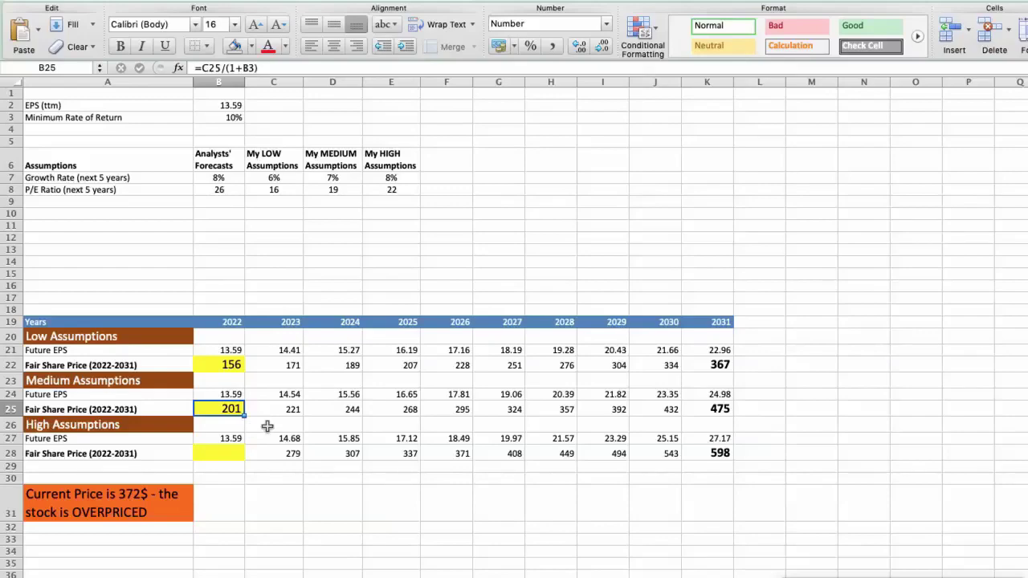
left_click(374, 177)
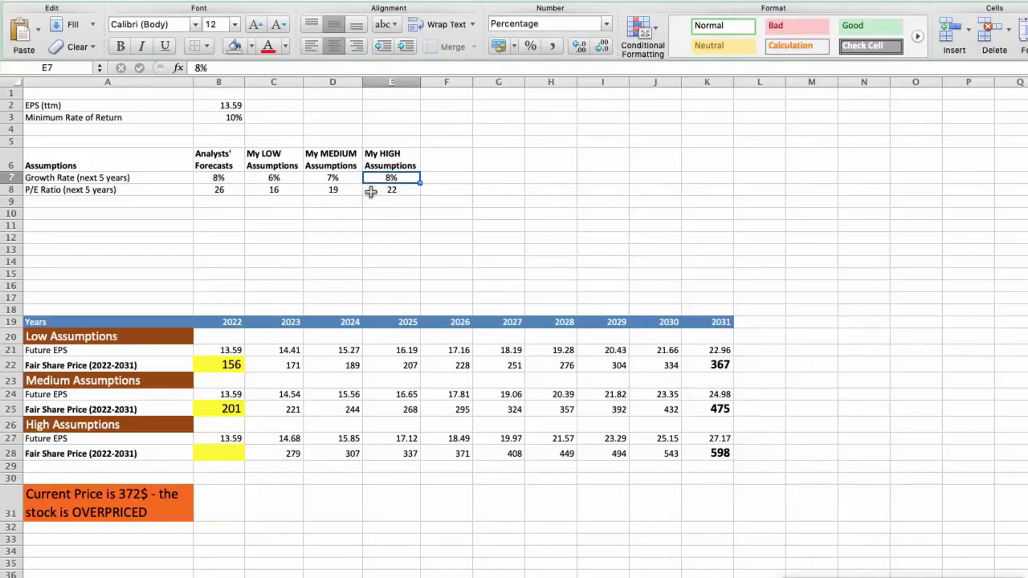
left_click(371, 191)
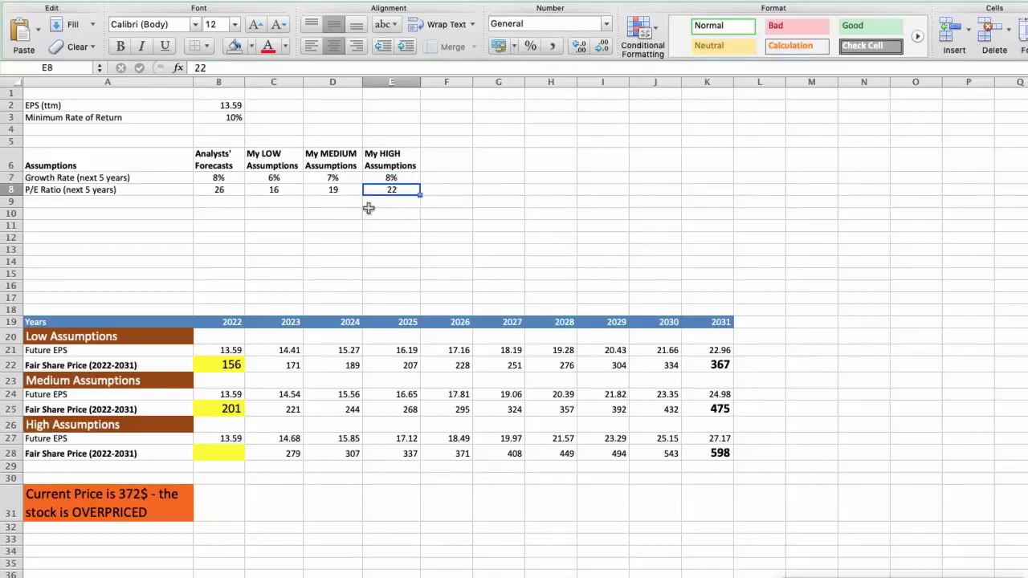